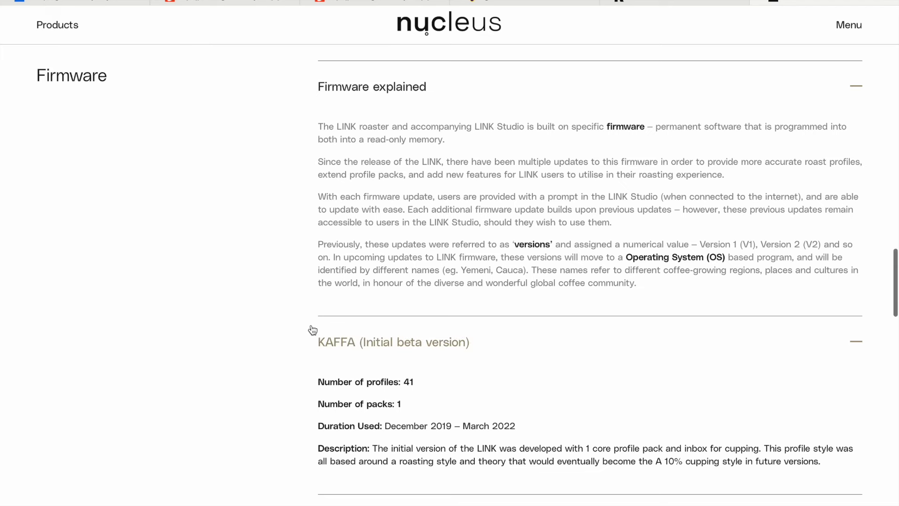
Read through the firmware explanation and the LINK version descriptions from KAFFA to Addis (V4).
scroll(313, 330, down, 2)
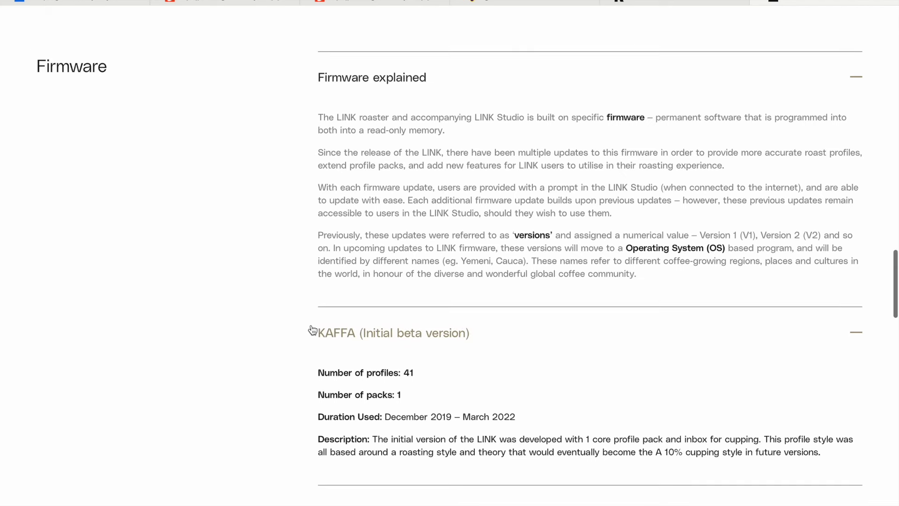
scroll(313, 330, down, 4)
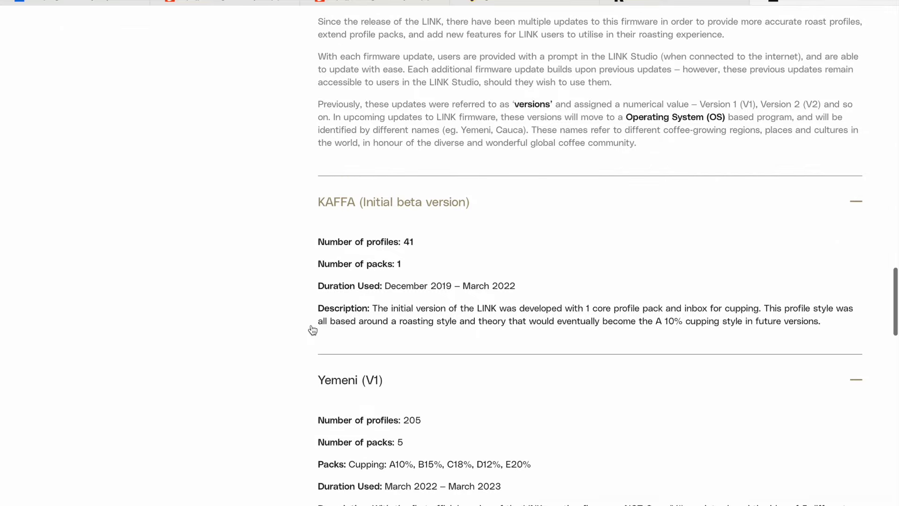
scroll(230, 303, down, 5)
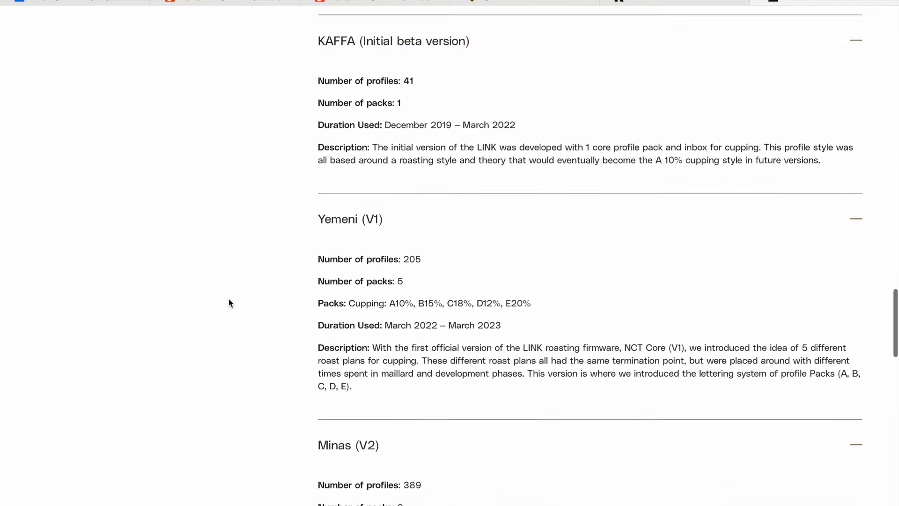
scroll(229, 303, down, 4)
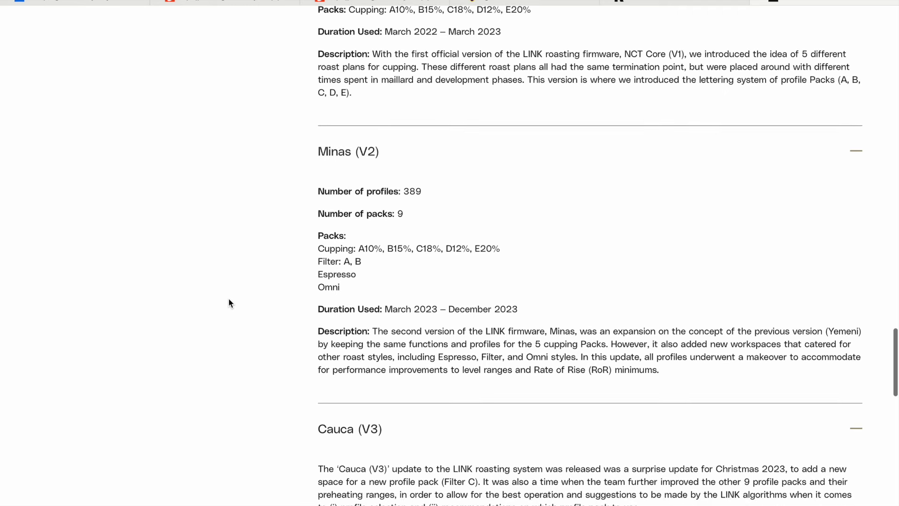
scroll(229, 303, down, 2)
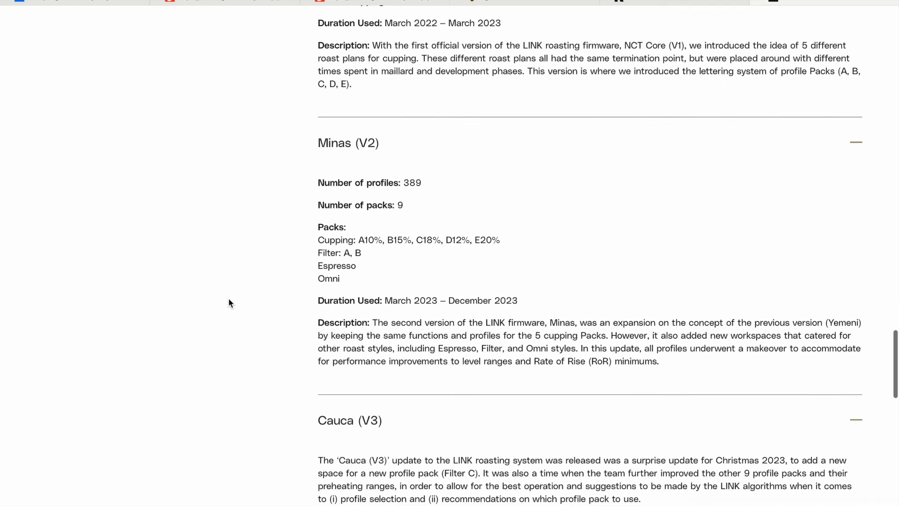
scroll(230, 303, down, 3)
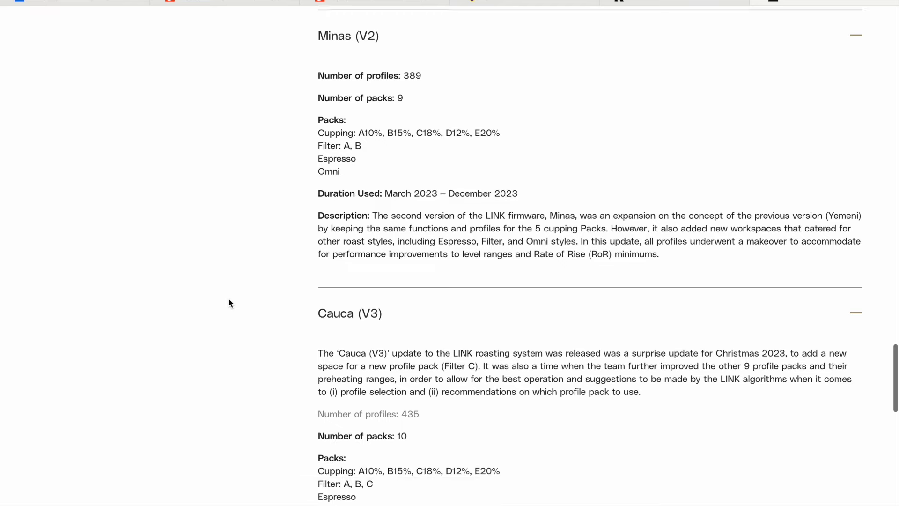
scroll(230, 303, down, 1)
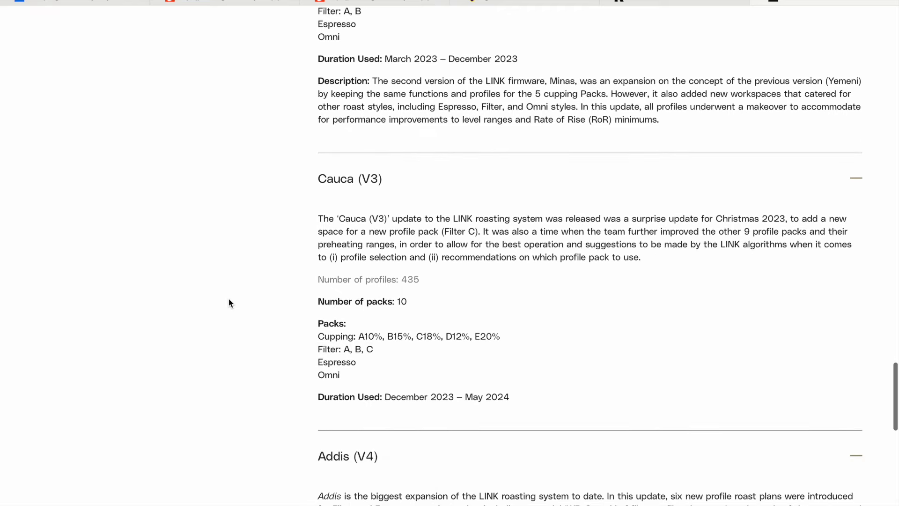
scroll(229, 303, down, 2)
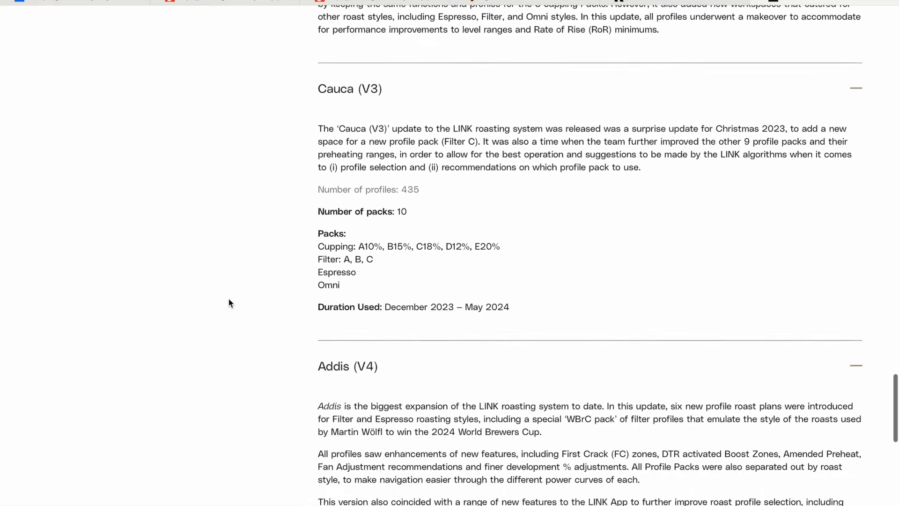
scroll(230, 303, down, 1)
scroll(229, 303, down, 1)
scroll(229, 303, down, 2)
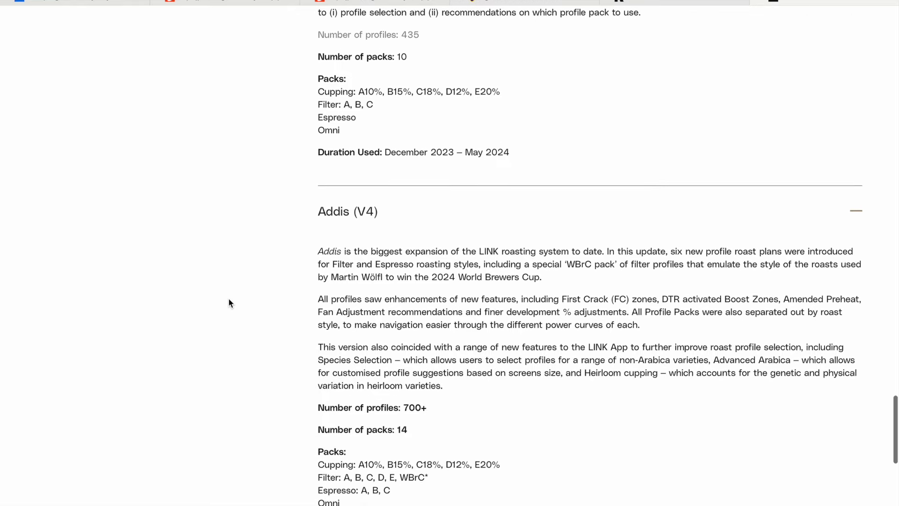
scroll(229, 303, down, 2)
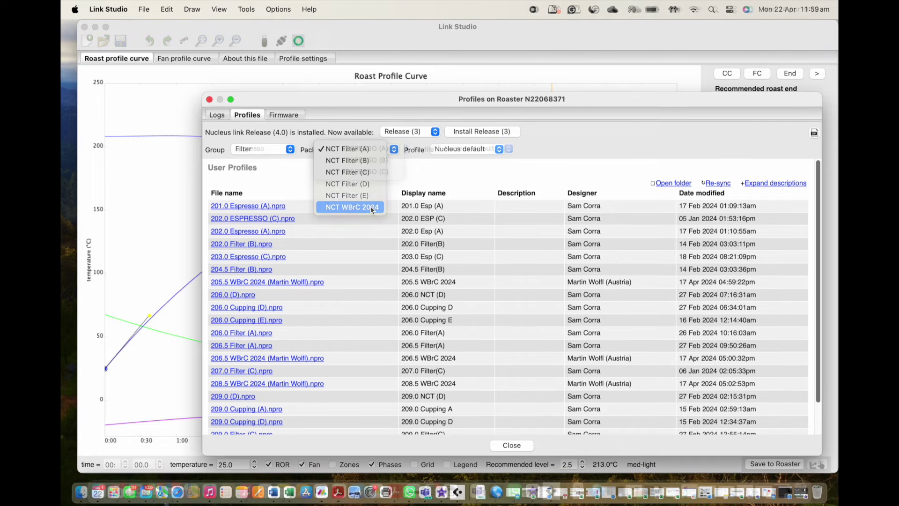
Choose the NCT WBrC 2024 pack for the Filter profiles on the roaster.
click(370, 207)
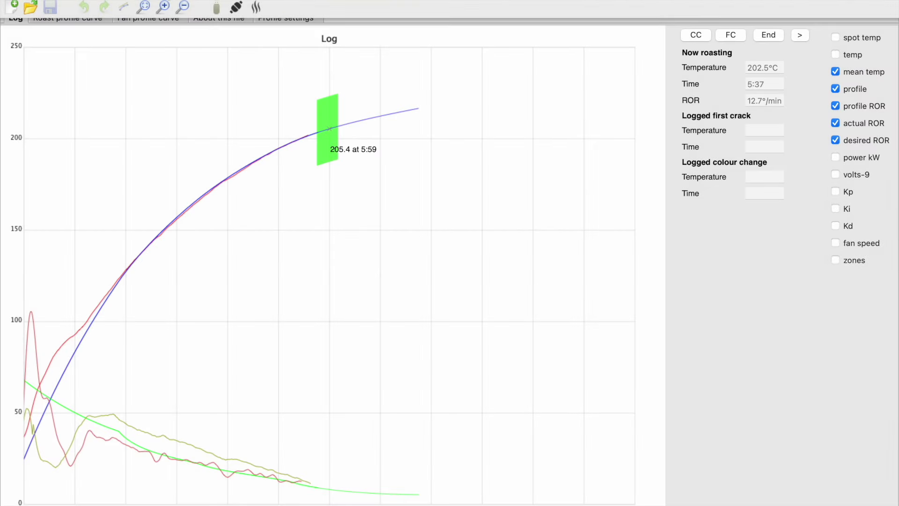
Examine the live roast curve around the green first crack zone up close, and return to a wider view.
click(165, 6)
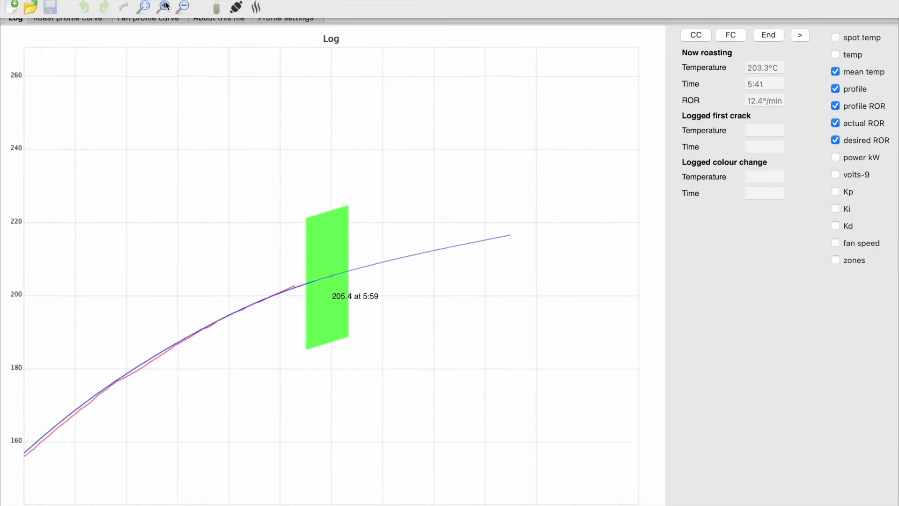
click(165, 7)
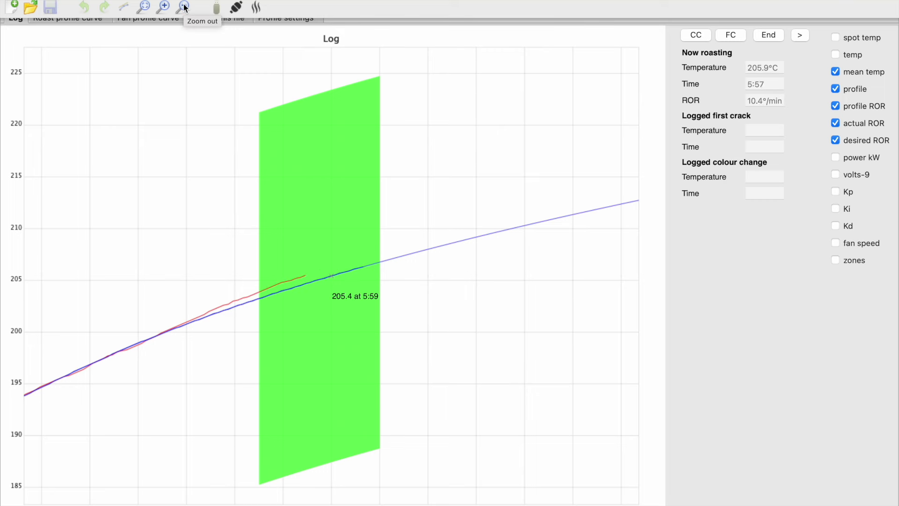
click(184, 6)
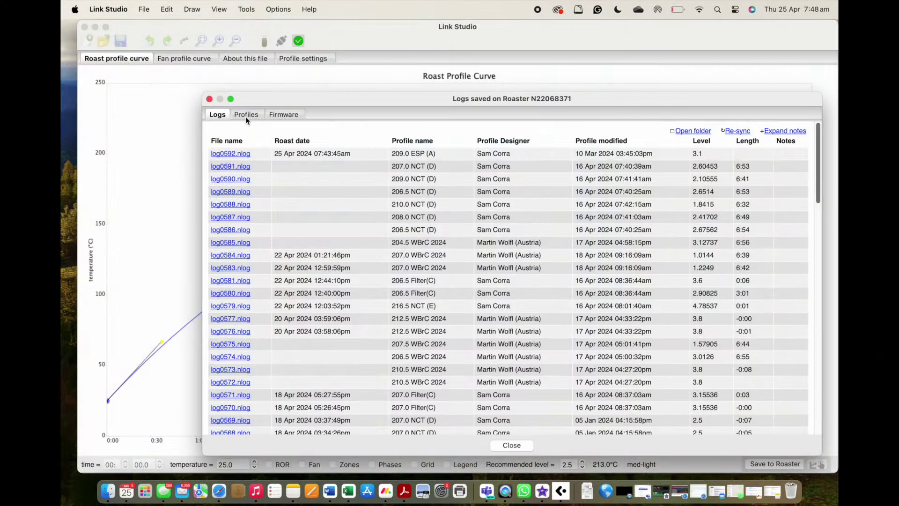
Show the profiles stored on the roaster, set the group to Filter and open the profile choices.
click(247, 117)
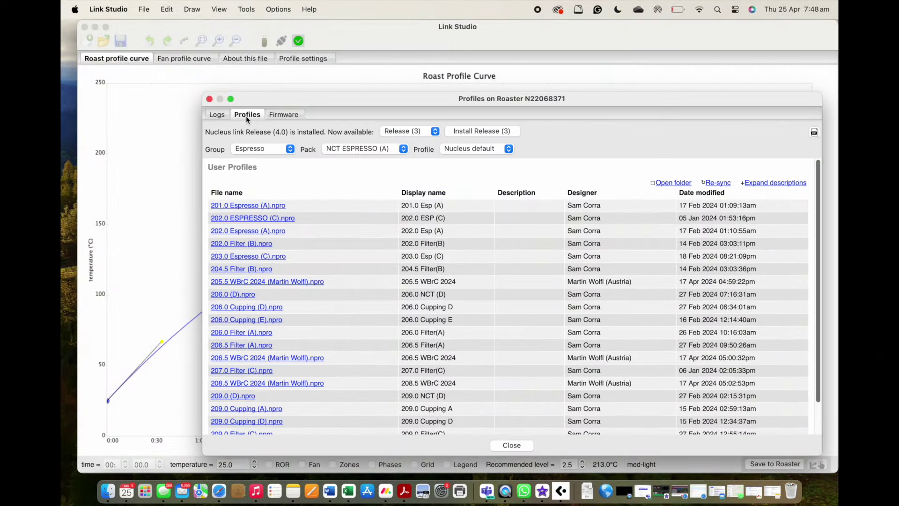
click(290, 148)
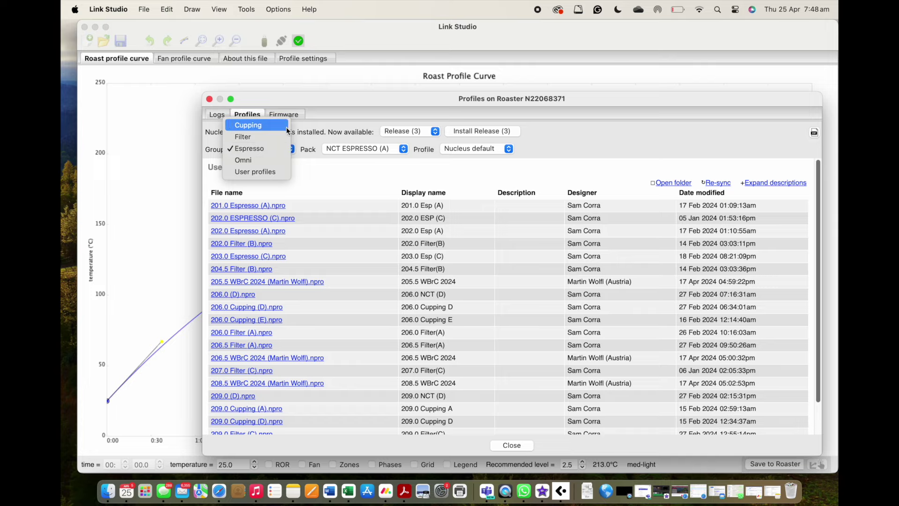
click(243, 136)
click(473, 149)
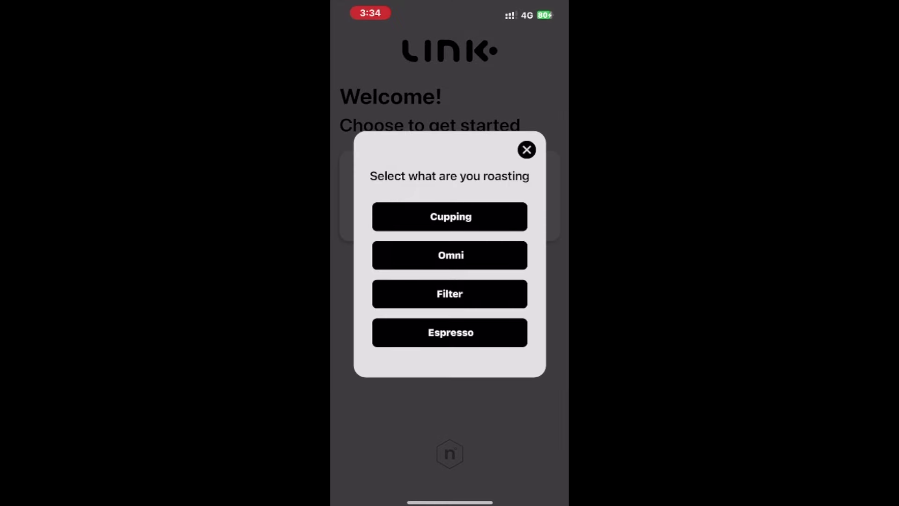
In the LINK mobile app, choose Filter as the roast type and Martin WBrC 2024 as the core profile pack.
click(450, 293)
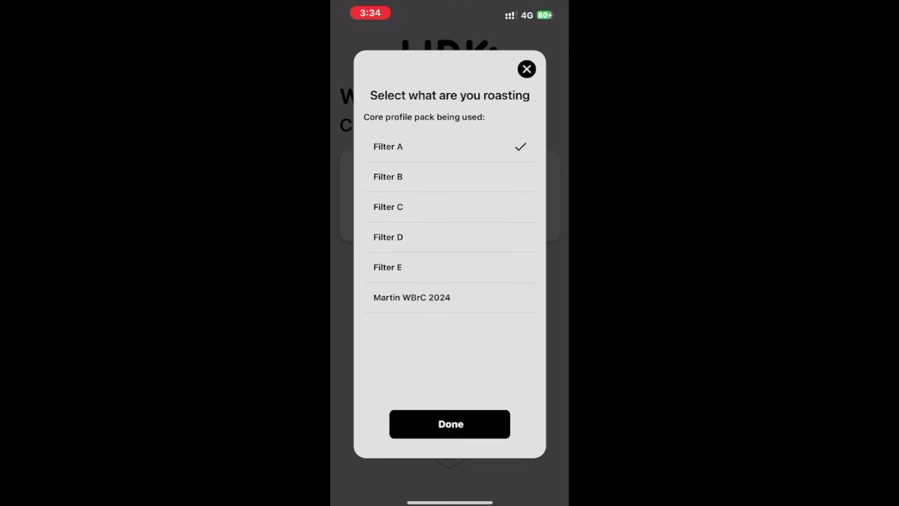
click(412, 297)
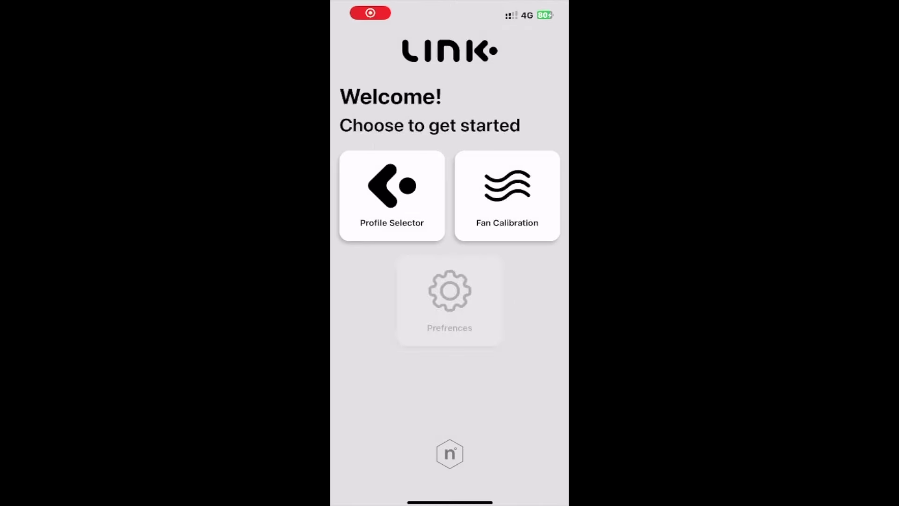
Enable the All Species preference and start a new sample entry to bring up the coffee species choices.
click(450, 300)
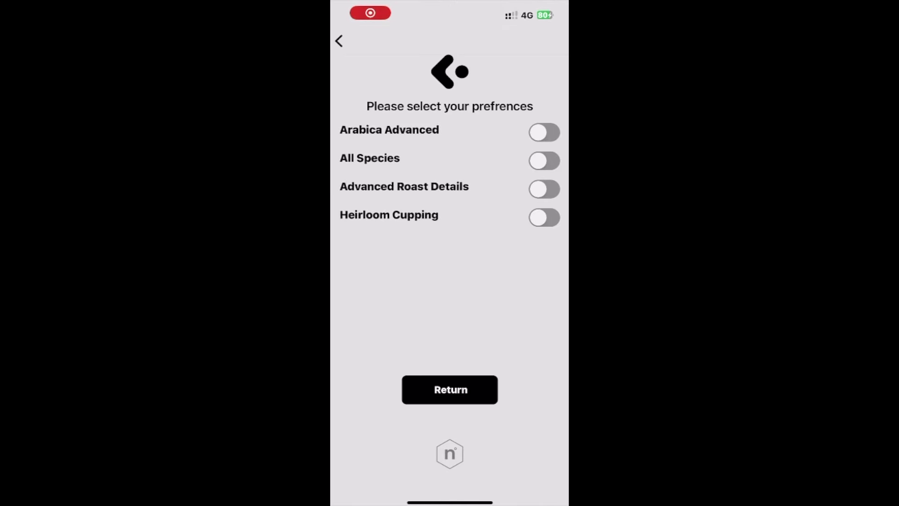
click(544, 160)
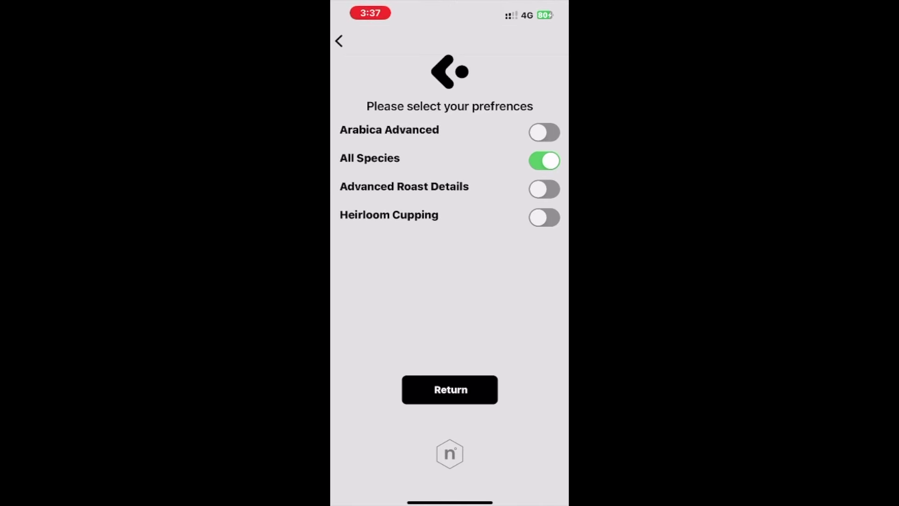
click(449, 390)
click(392, 196)
click(450, 235)
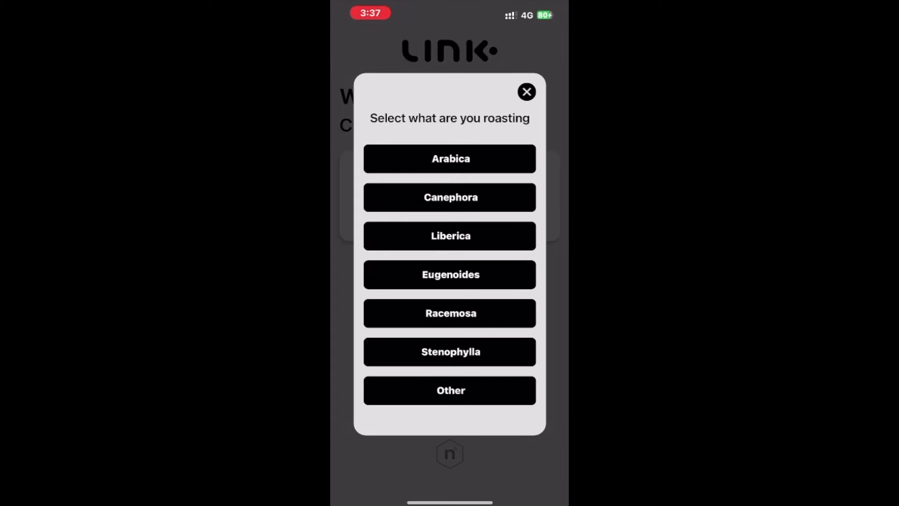
Enable the Arabica Advanced preference and return to the home screen.
click(450, 299)
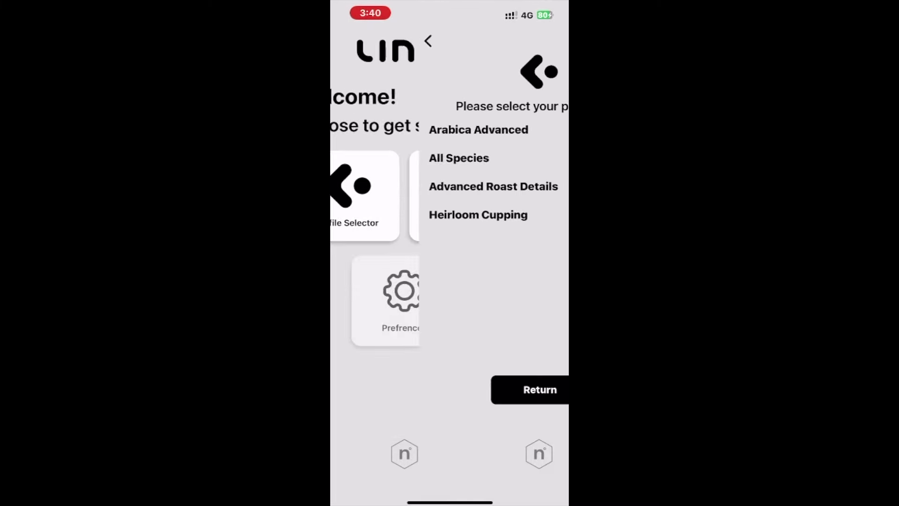
click(544, 132)
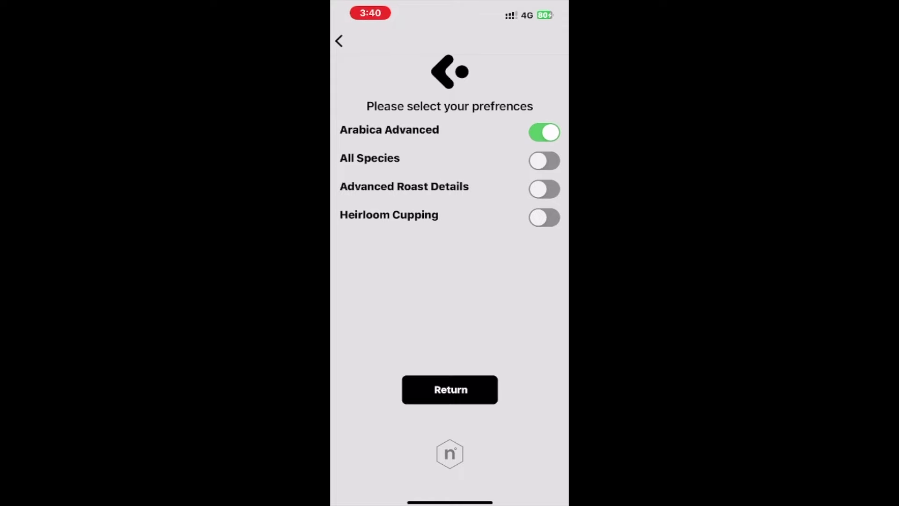
click(450, 390)
Start a new sample entry in the profile selector and choose the Standard (13 - 16) screen size.
click(392, 196)
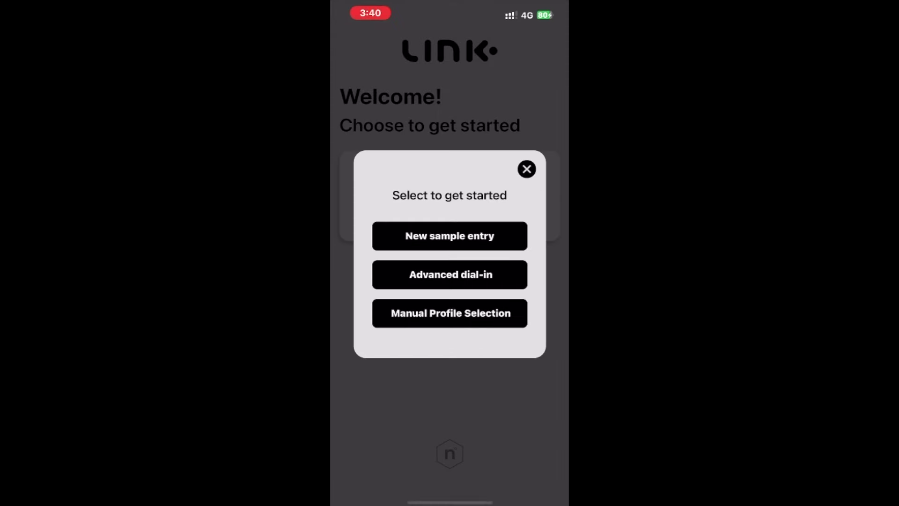
click(526, 169)
click(507, 195)
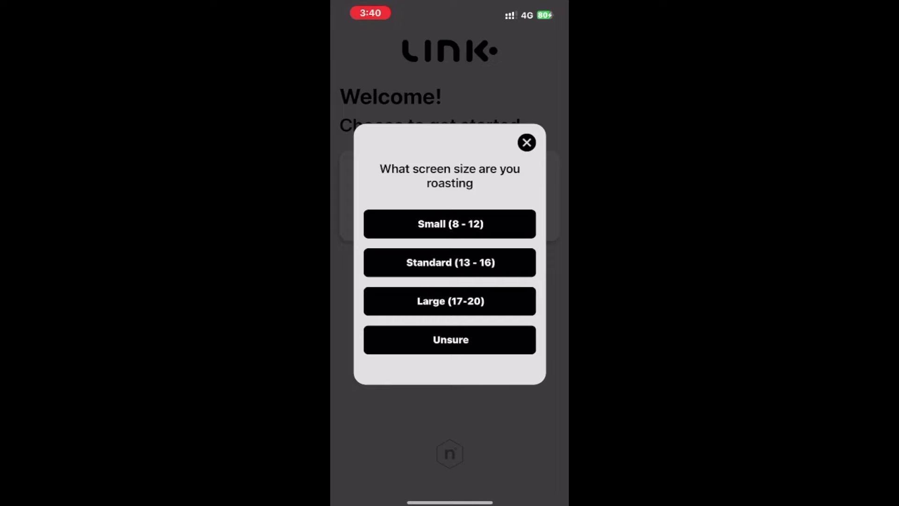
click(449, 262)
Enable the Heirloom Cupping preference and return to the home screen.
click(449, 291)
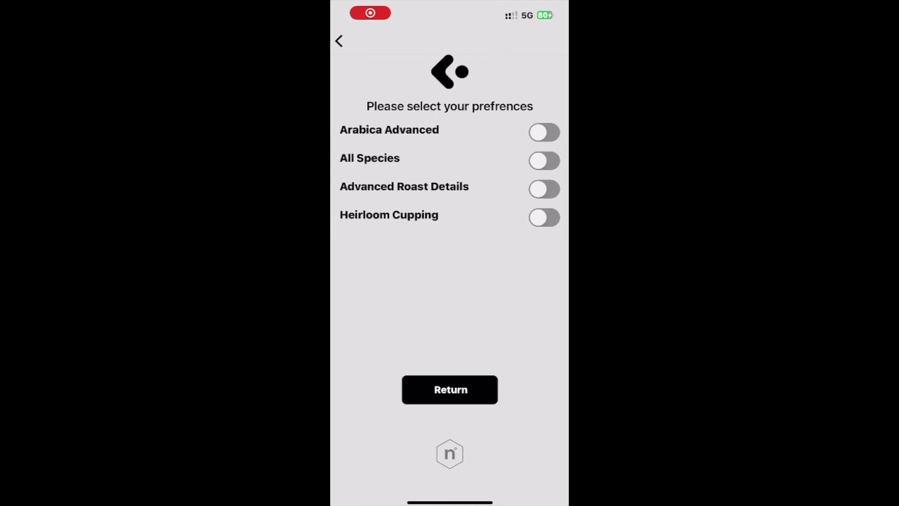
click(544, 217)
click(450, 389)
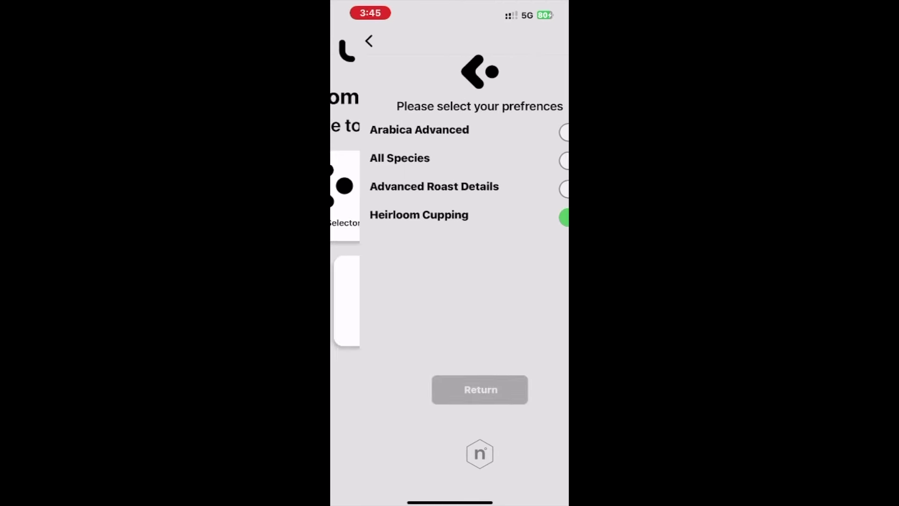
Start a cupping sample entry with a density of 68, Natural process and 220V unit, and submit its details.
click(391, 195)
click(450, 215)
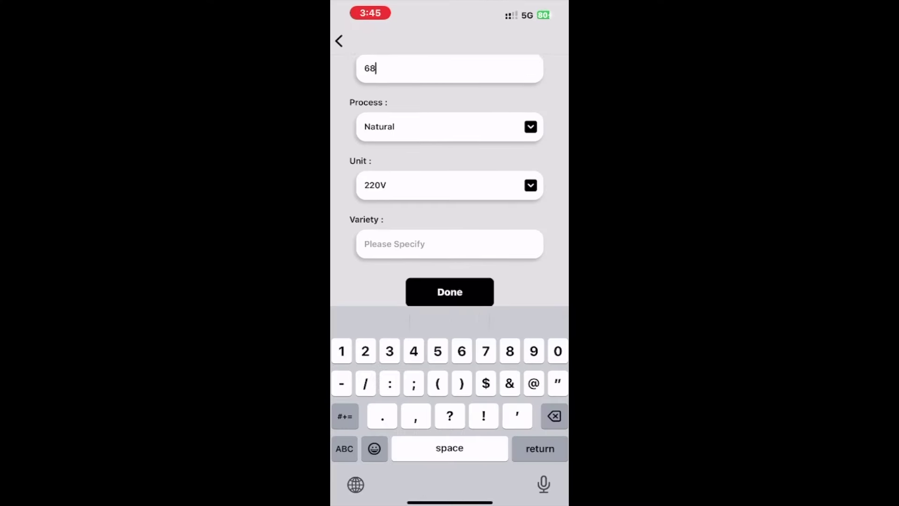
click(449, 291)
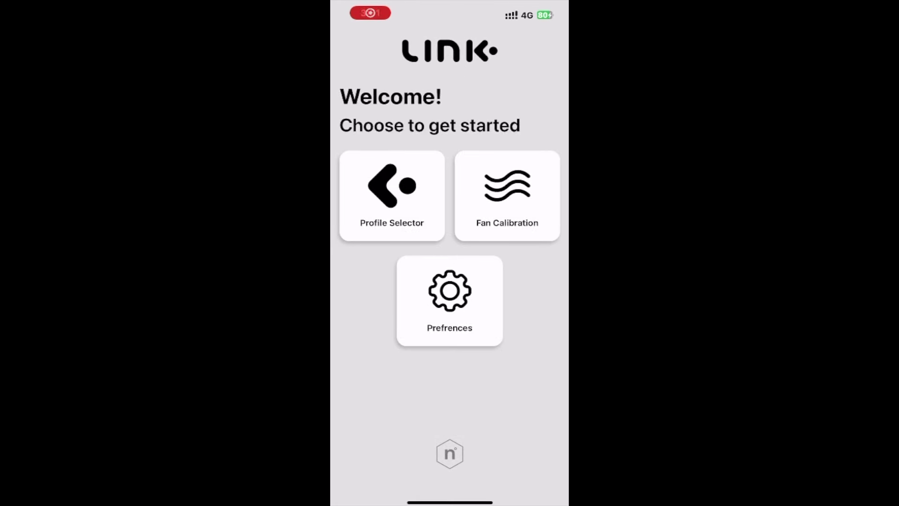
Enable the Advanced Roast Details preference and submit the sample details form to bring up the batch size choices.
click(450, 301)
click(544, 188)
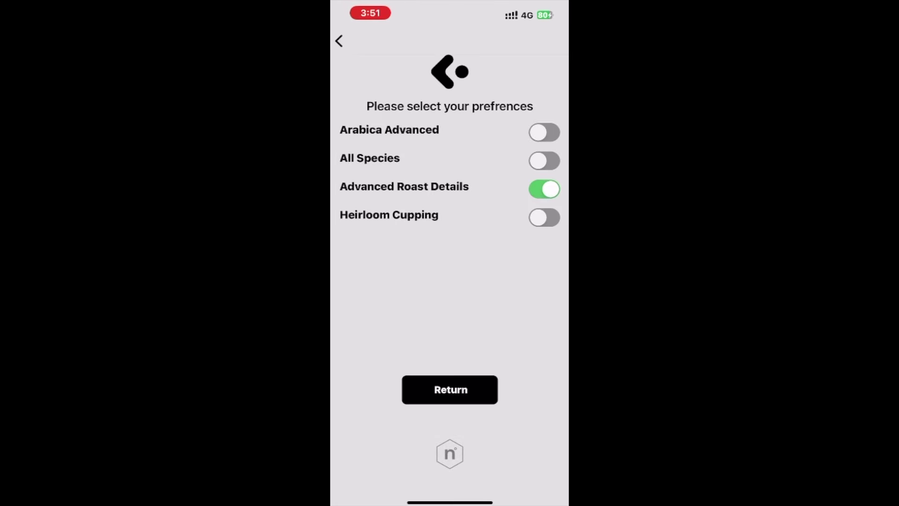
click(449, 390)
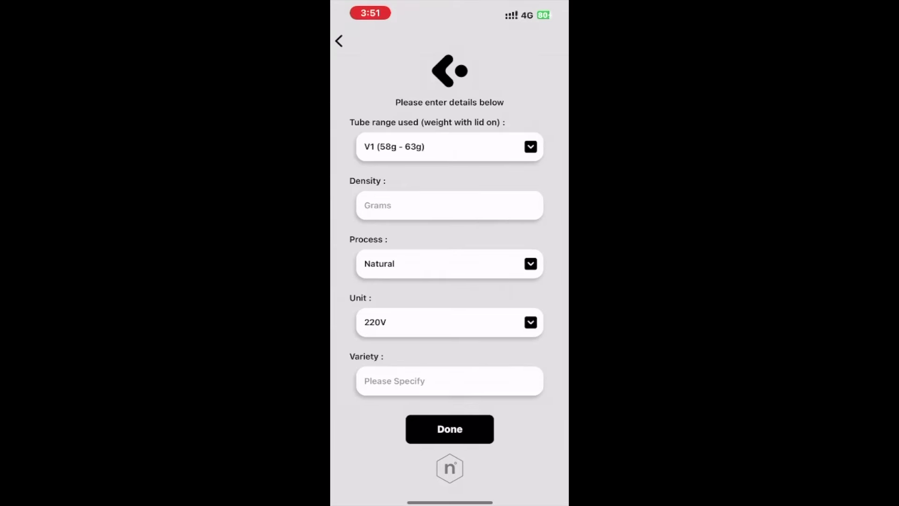
click(450, 429)
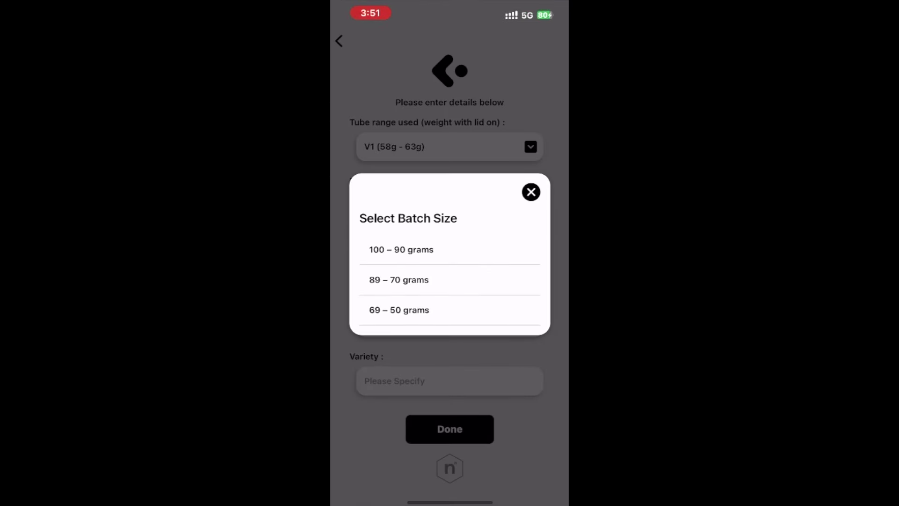